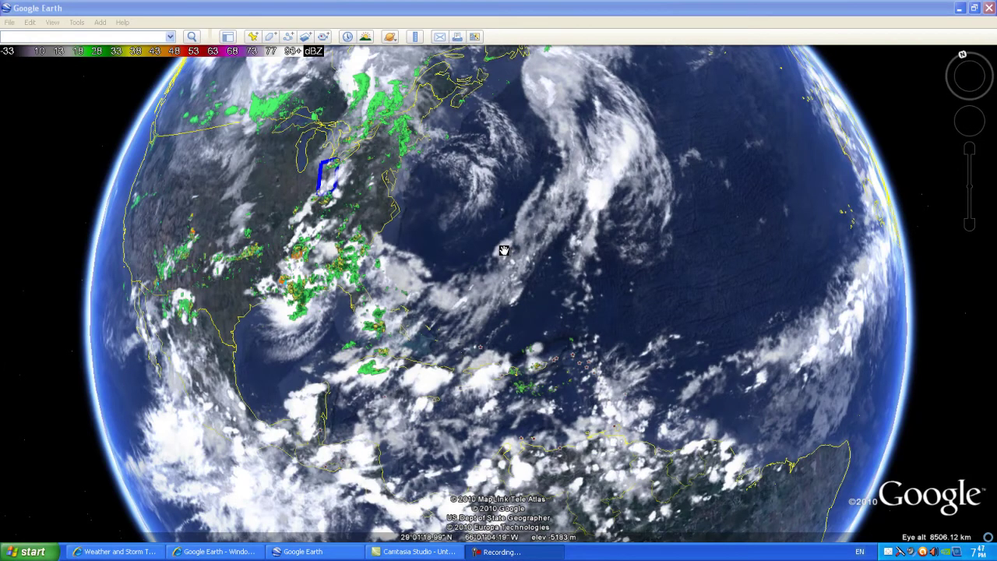
# - Examine the cloud cover and radar overlays of the storm system over the Gulf of Mexico
pyautogui.moveTo(503, 251); pyautogui.dragTo(459, 252, button='middle')
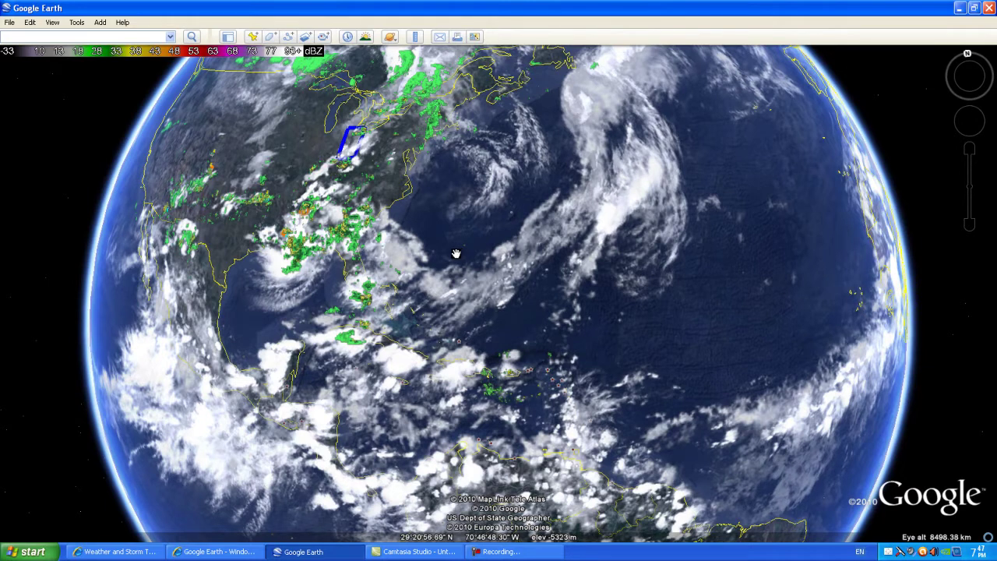
pyautogui.moveTo(369, 241); pyautogui.dragTo(399, 224)
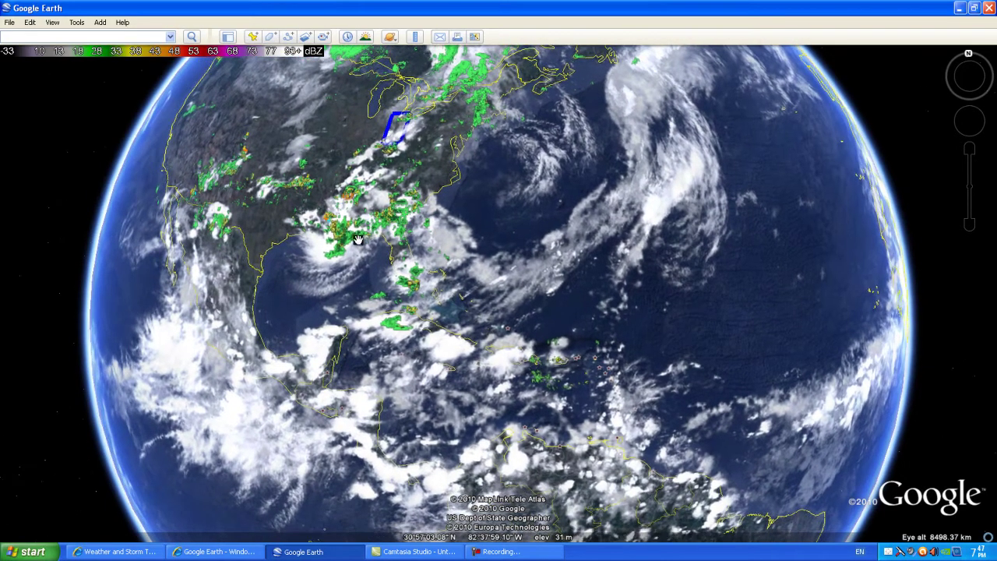
pyautogui.moveTo(386, 243); pyautogui.dragTo(412, 242, button='middle')
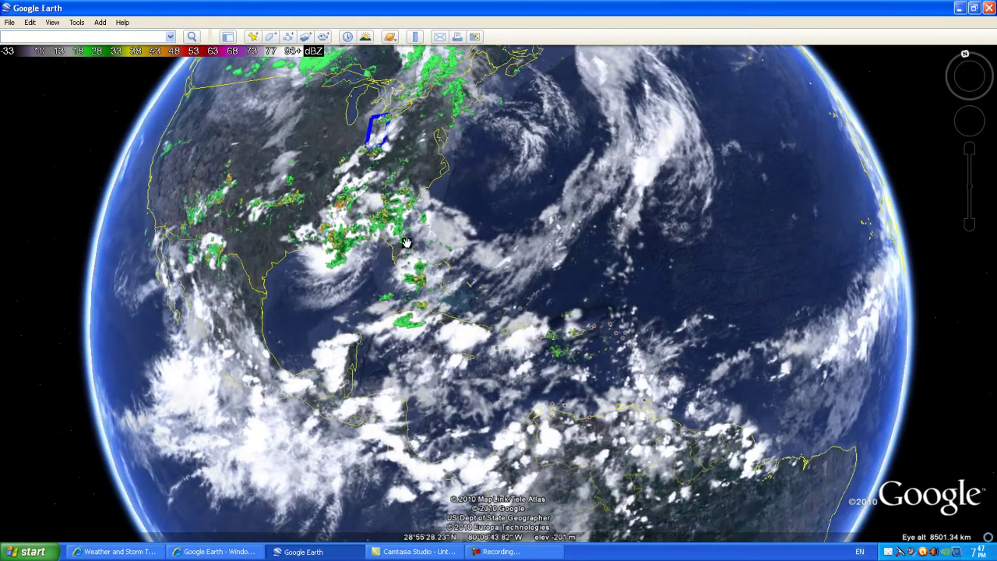
pyautogui.doubleClick(342, 243)
pyautogui.scroll(-5, 567, 341)
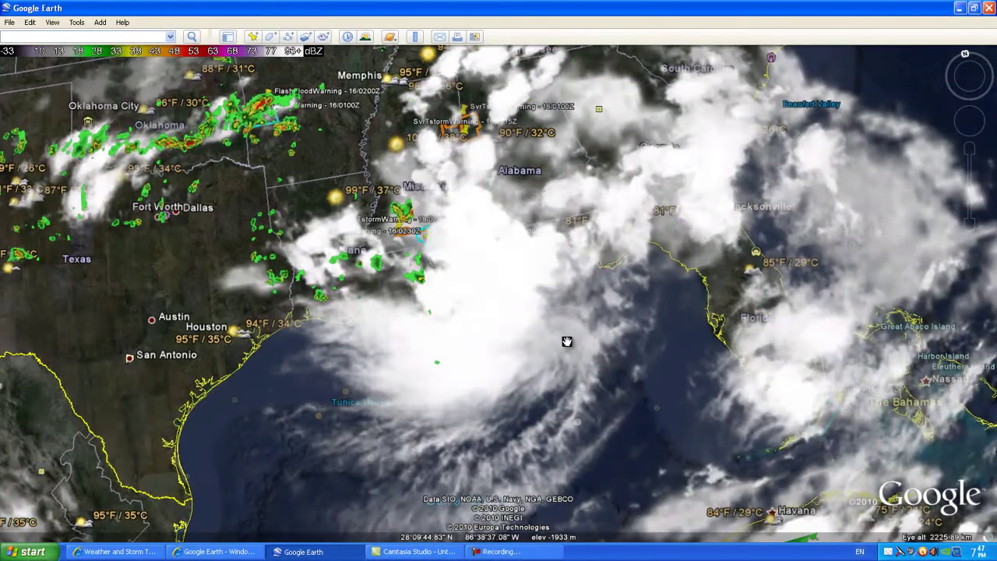
pyautogui.moveTo(549, 333); pyautogui.dragTo(535, 285)
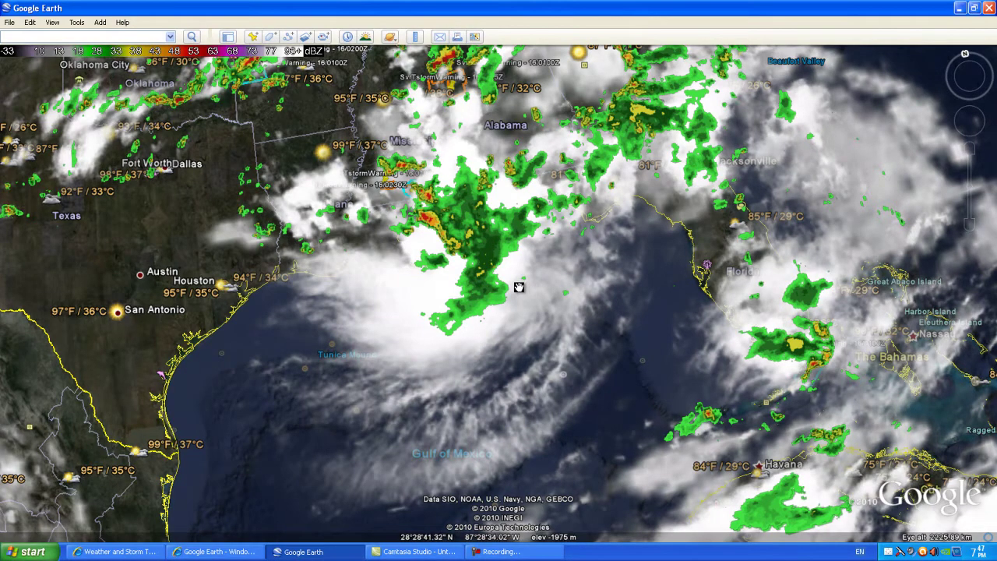
pyautogui.scroll(-4, 508, 292)
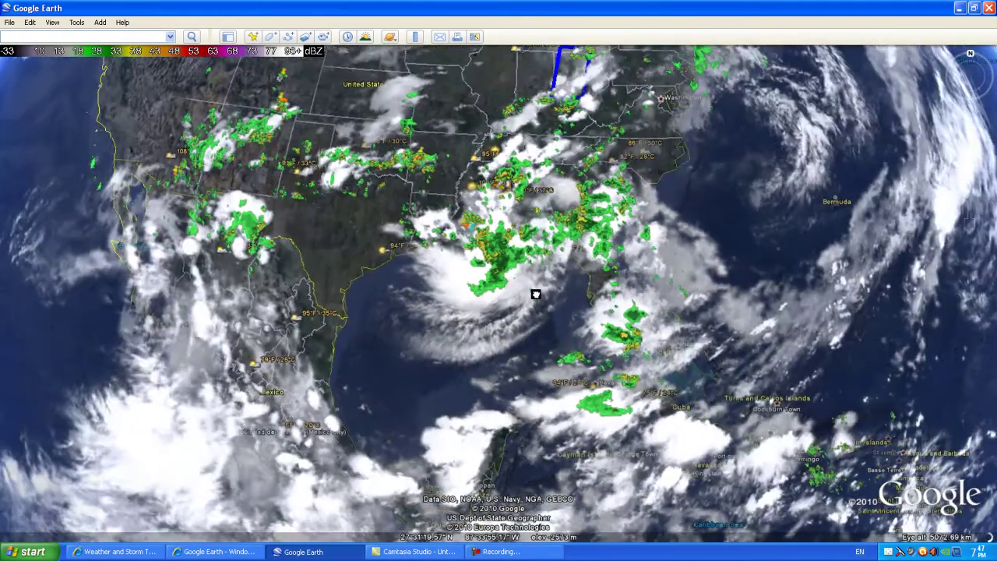
pyautogui.moveTo(535, 293); pyautogui.dragTo(491, 260)
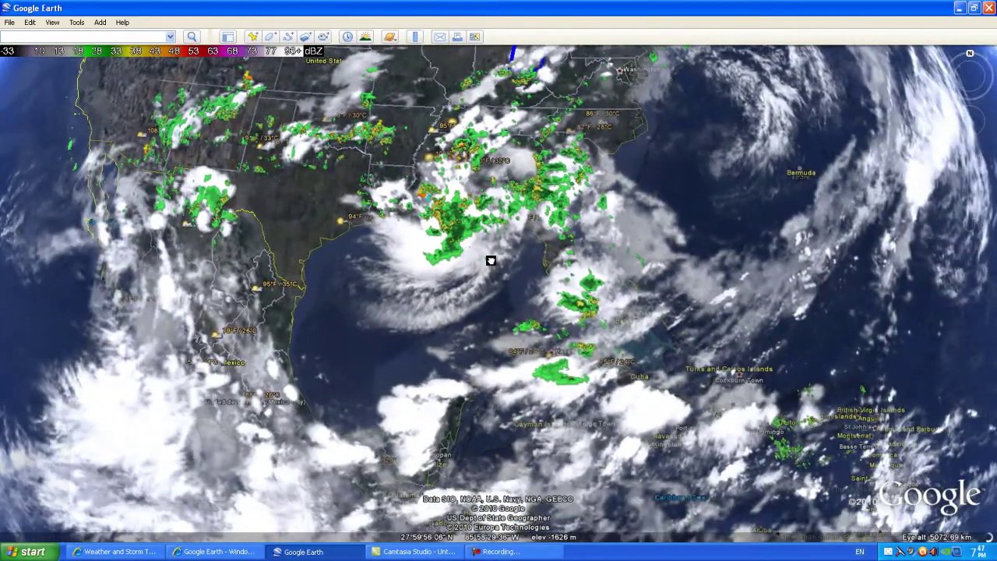
# - Survey the weather overlays across the western Atlantic, the eastern United States and the Texas coast
pyautogui.moveTo(584, 272); pyautogui.dragTo(411, 238)
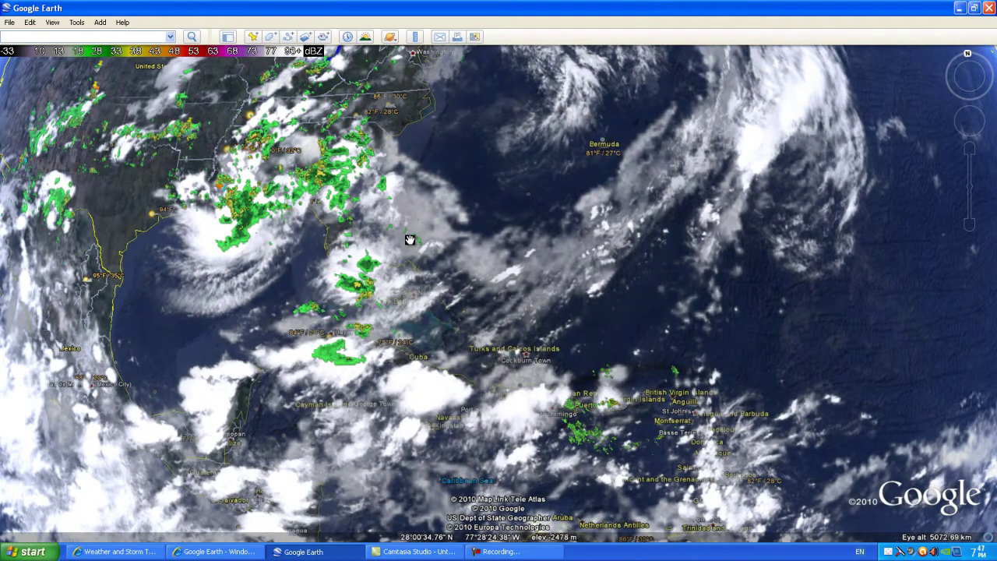
pyautogui.moveTo(224, 186); pyautogui.dragTo(337, 282)
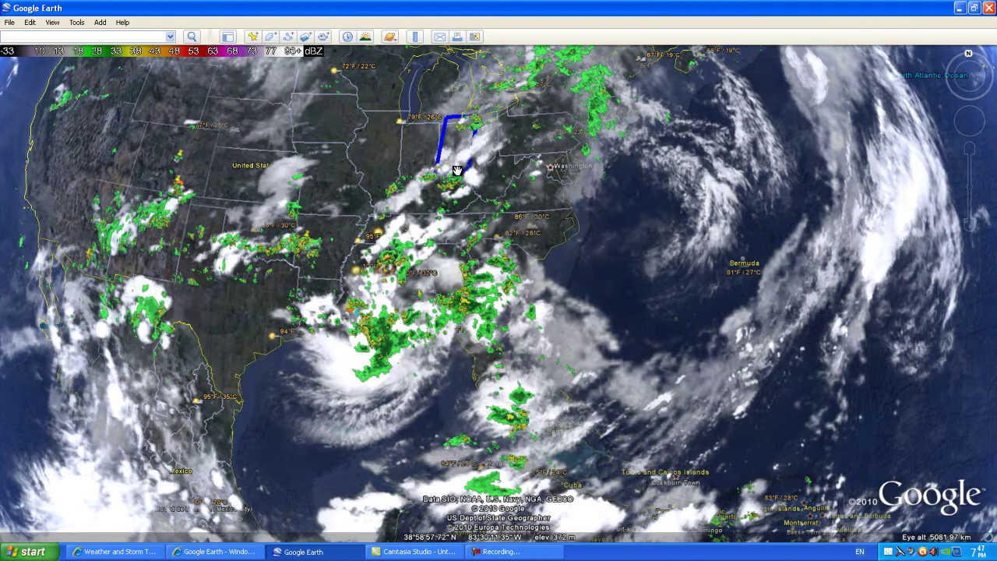
pyautogui.moveTo(423, 280); pyautogui.dragTo(470, 131)
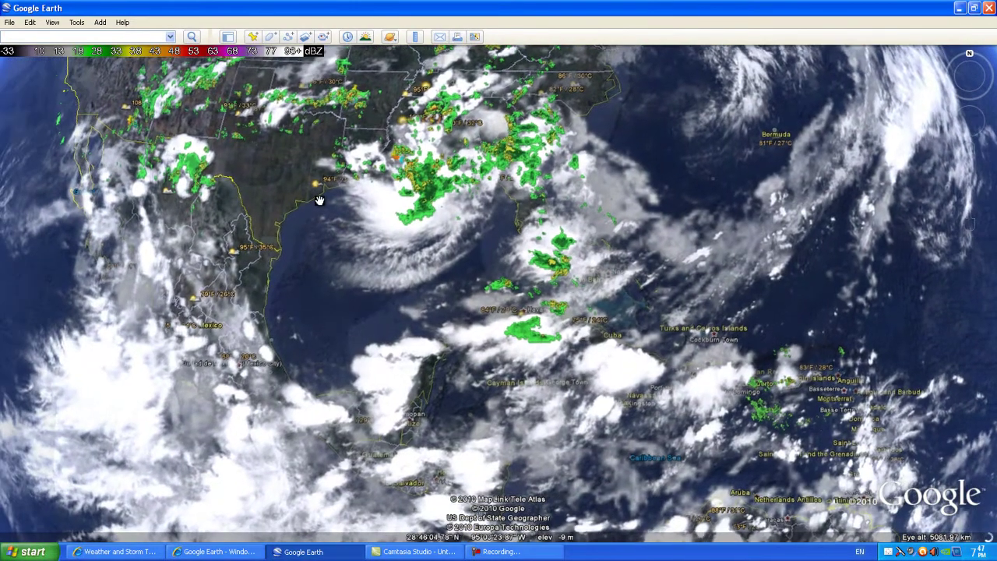
pyautogui.scroll(3, 319, 205)
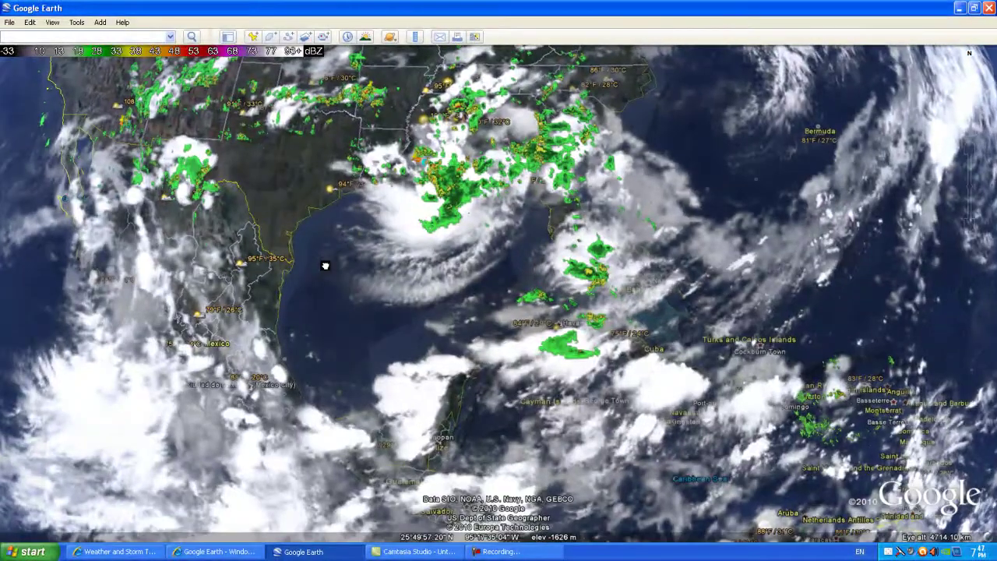
pyautogui.scroll(3, 335, 303)
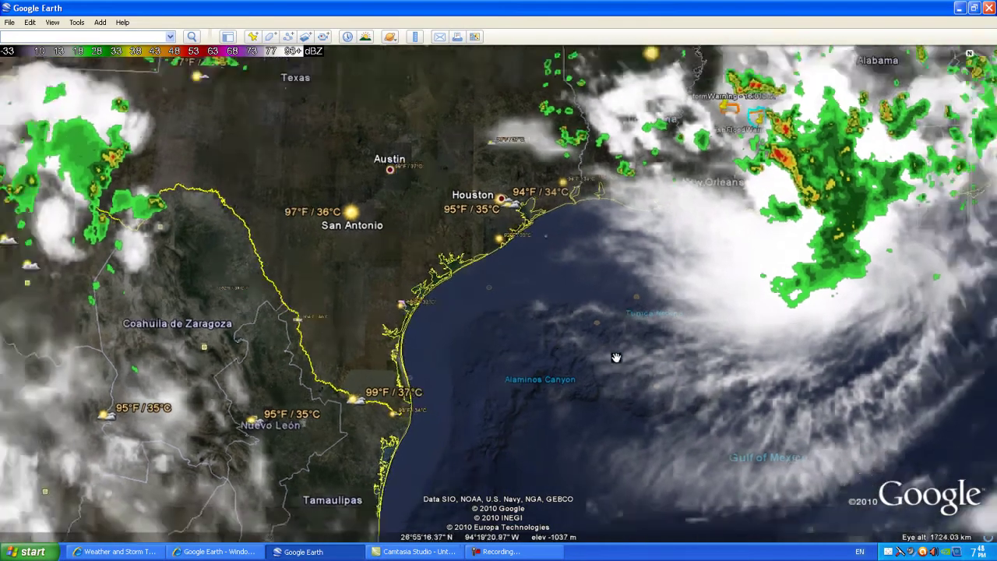
pyautogui.scroll(-3, 545, 356)
pyautogui.scroll(-2, 736, 317)
pyautogui.moveTo(723, 318); pyautogui.dragTo(577, 340)
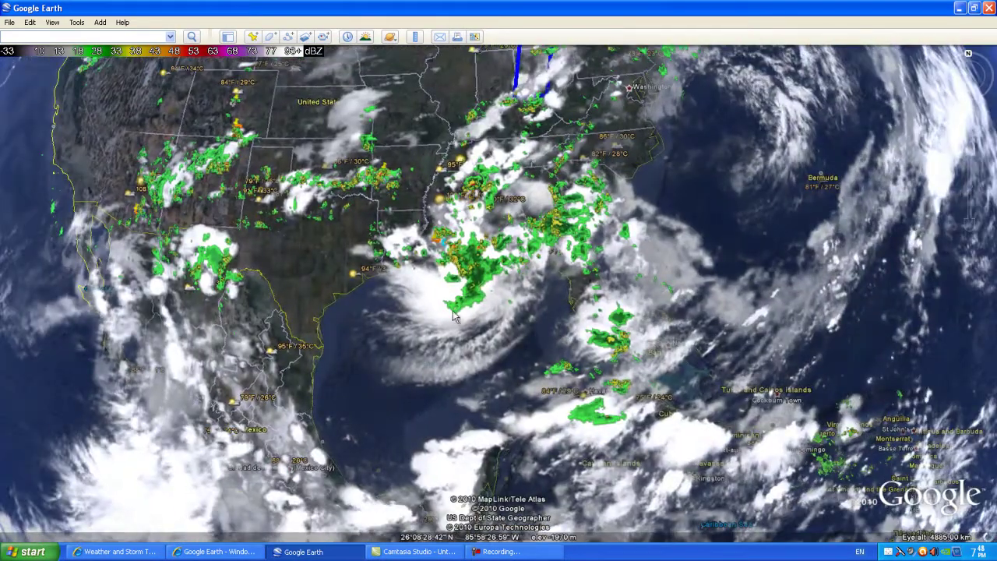
# - Switch to the Weather and Storm Tracking Tools page in Internet Explorer and point out the weather and tracking tools network link
pyautogui.click(221, 553)
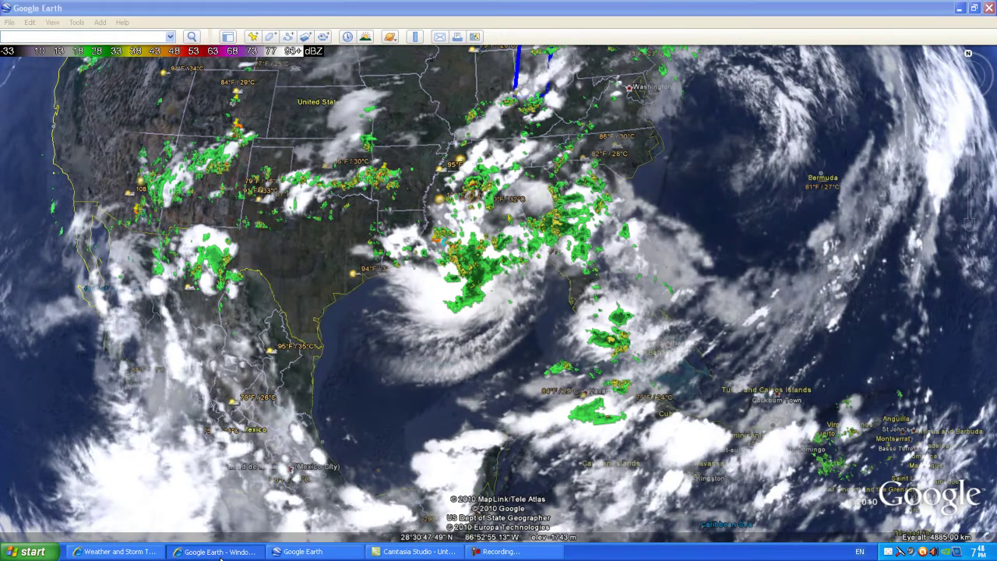
pyautogui.click(117, 552)
pyautogui.scroll(2, 176, 412)
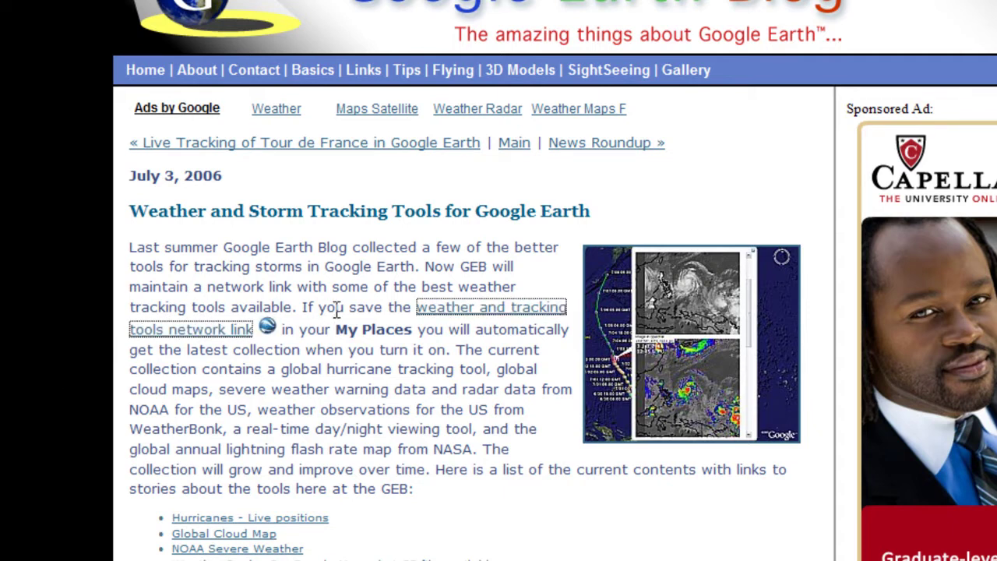
pyautogui.moveTo(409, 307); pyautogui.dragTo(408, 333)
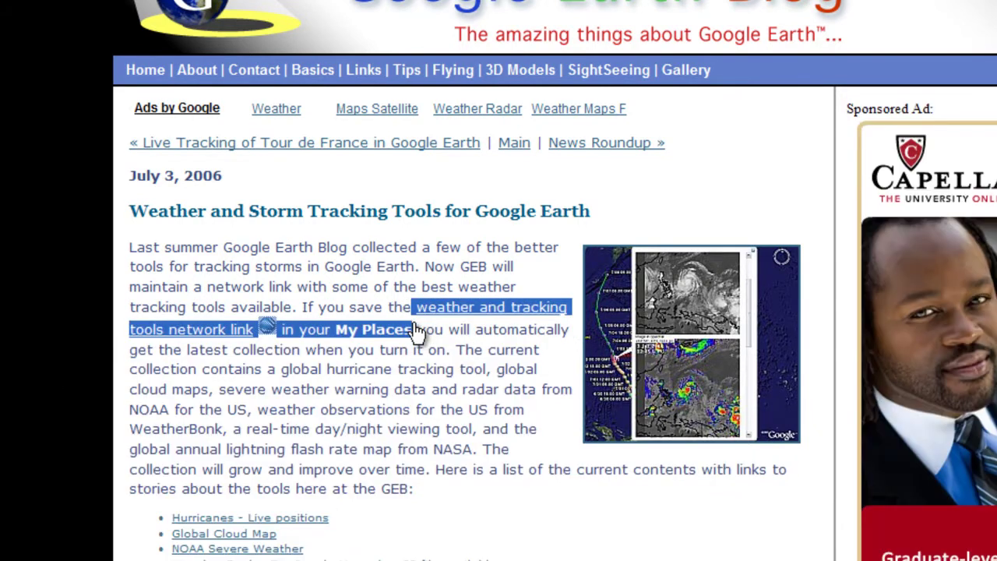
pyautogui.click(459, 325)
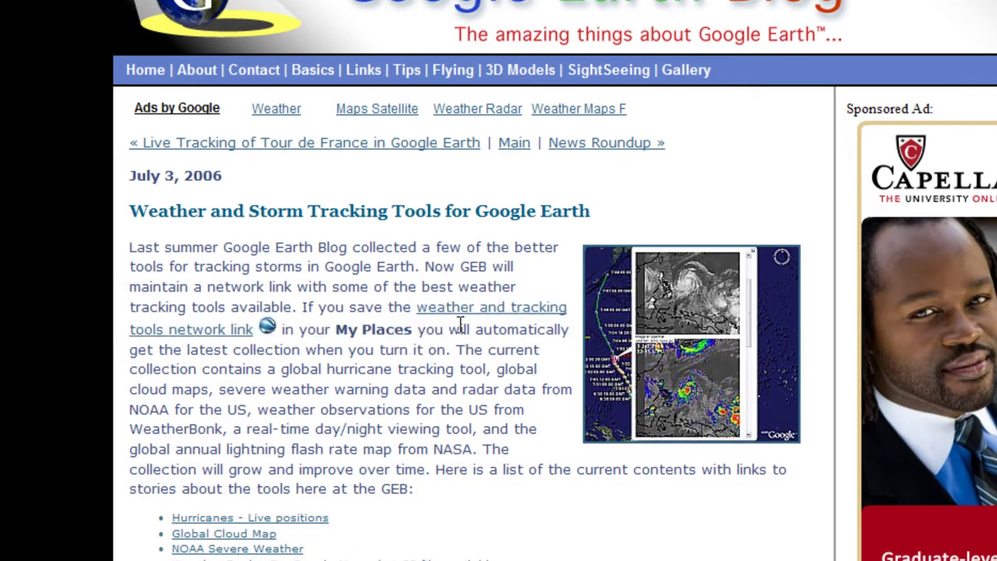
# - Open gebweather.kmz from the weather and tracking tools network link in Google Earth, declining to reload the already loaded file
pyautogui.click(227, 334)
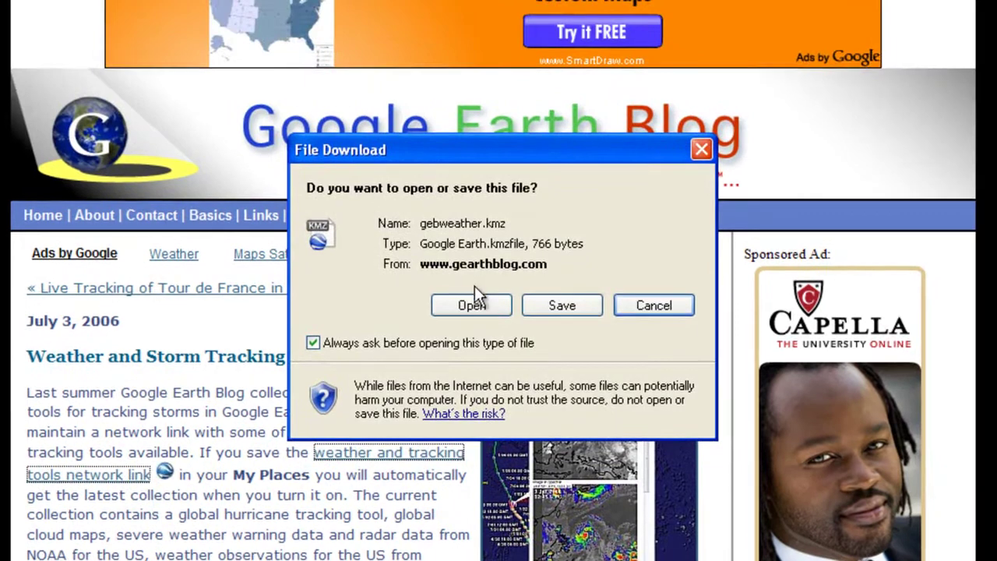
pyautogui.click(473, 305)
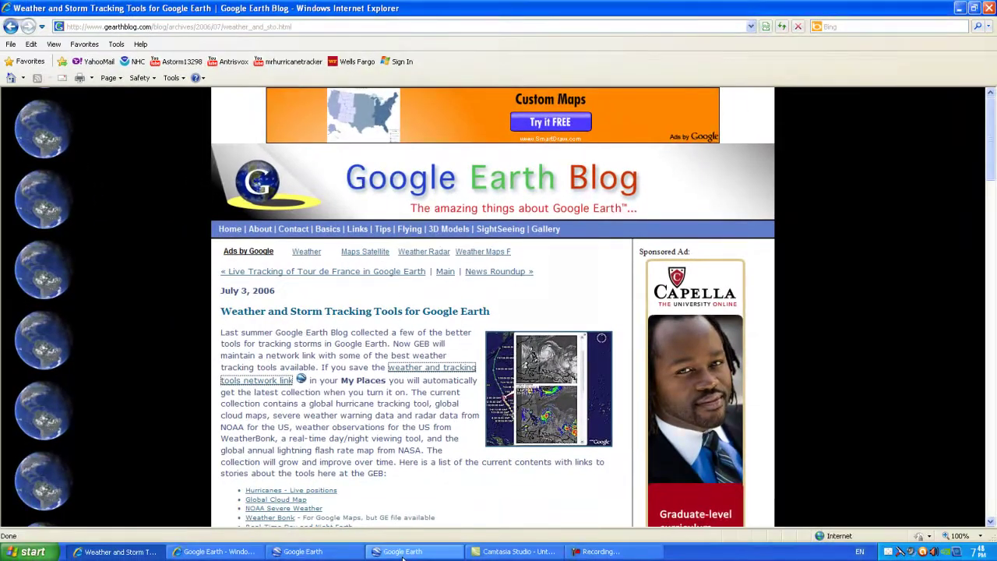
pyautogui.click(403, 551)
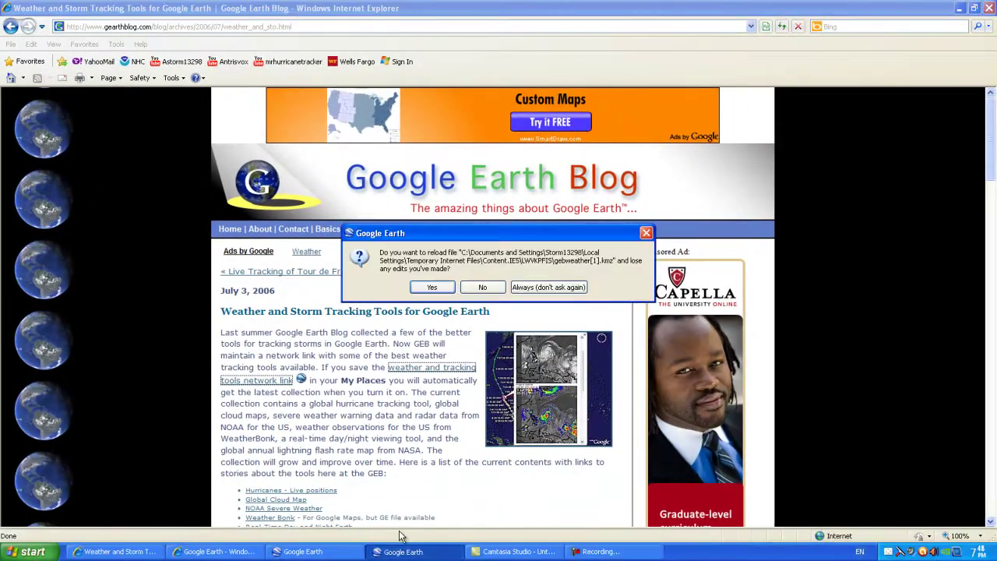
pyautogui.click(482, 287)
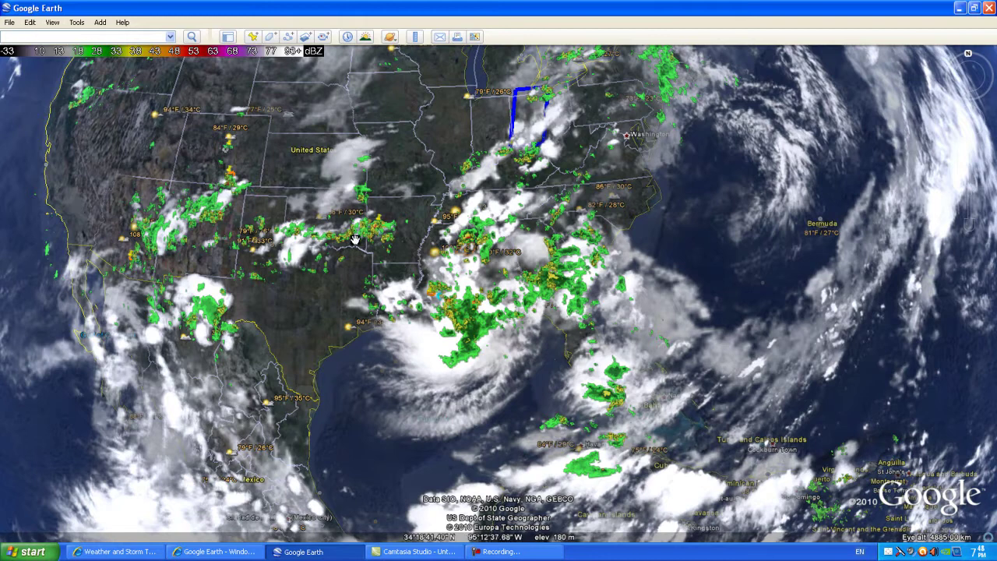
# - Show the sidebar, widen it and bring the start of the My Places list into view
pyautogui.moveTo(350, 239); pyautogui.dragTo(353, 251)
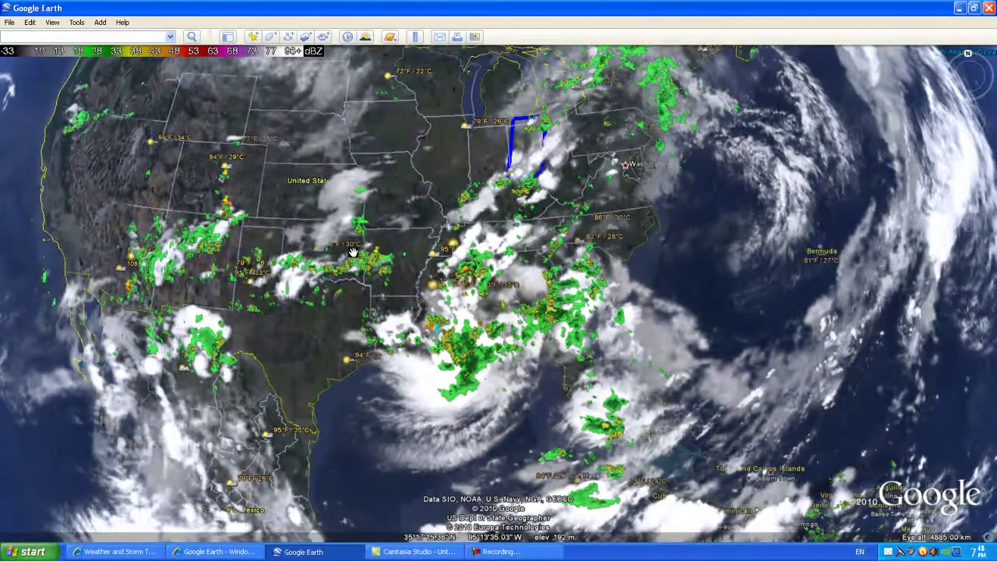
pyautogui.moveTo(463, 359); pyautogui.dragTo(460, 350)
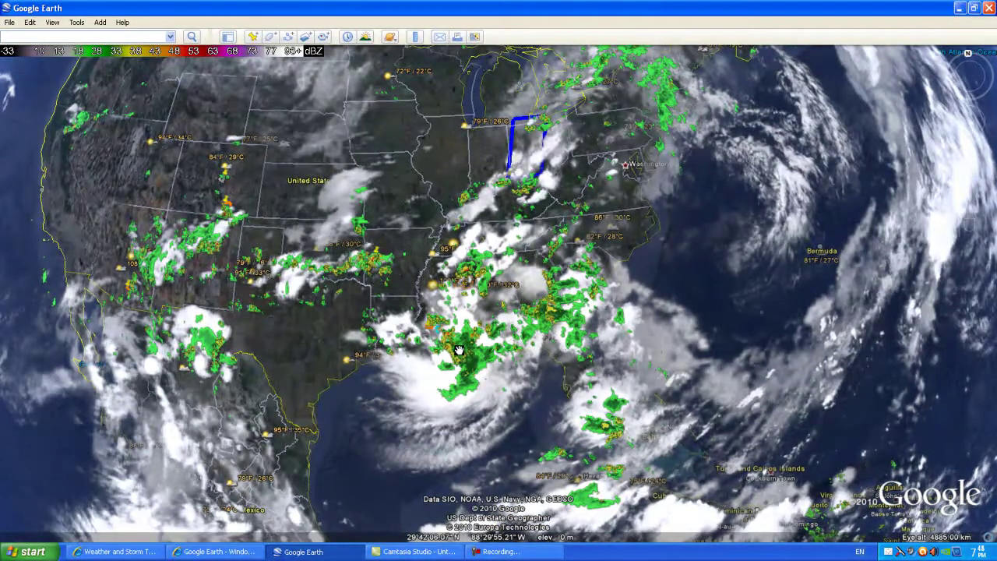
pyautogui.click(10, 22)
pyautogui.moveTo(52, 23)
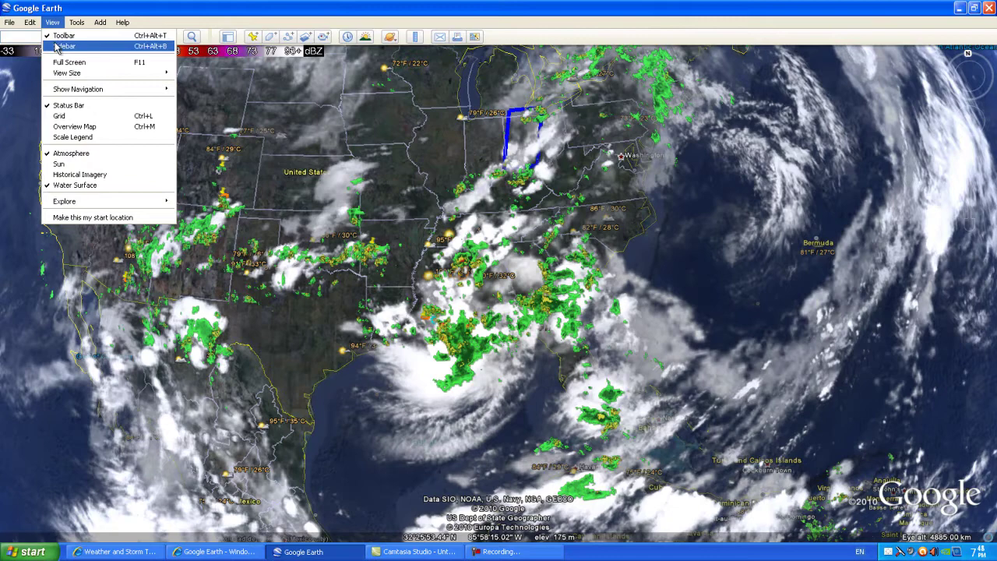
pyautogui.click(62, 46)
pyautogui.click(156, 224)
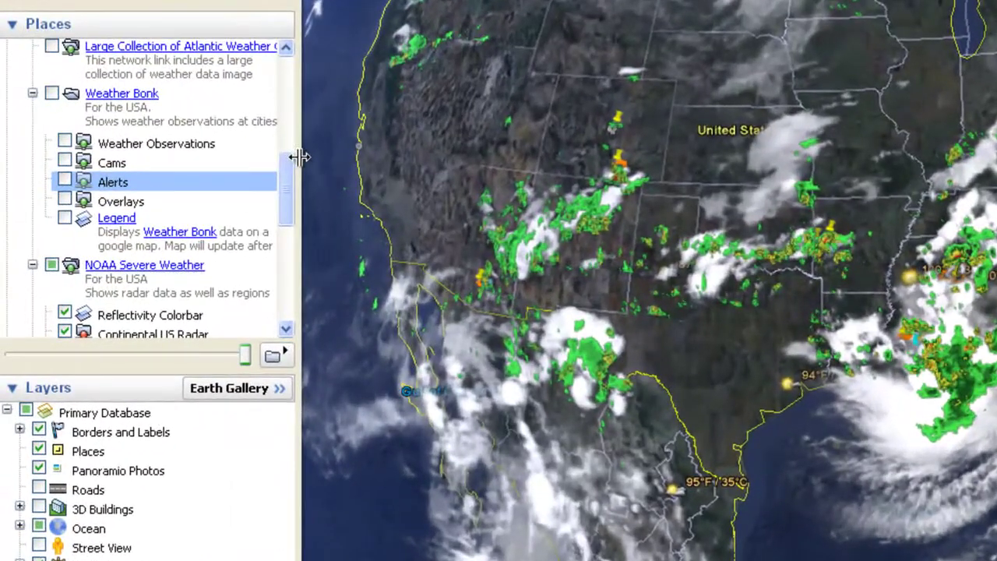
pyautogui.moveTo(300, 157); pyautogui.dragTo(315, 78)
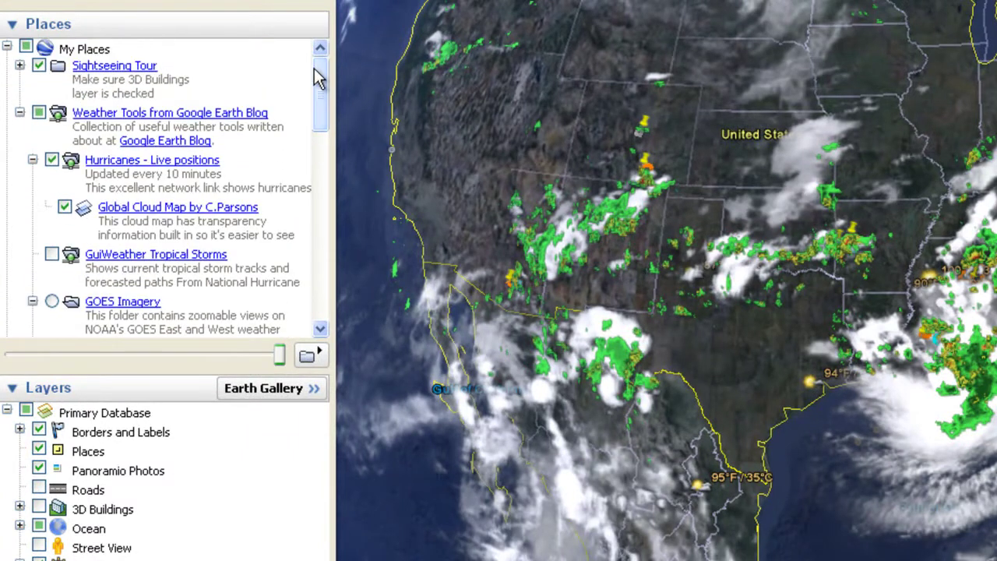
# - Collapse the Temporary Places folder and leave Weather Tools from Google Earth Blog expanded under My Places
pyautogui.click(20, 113)
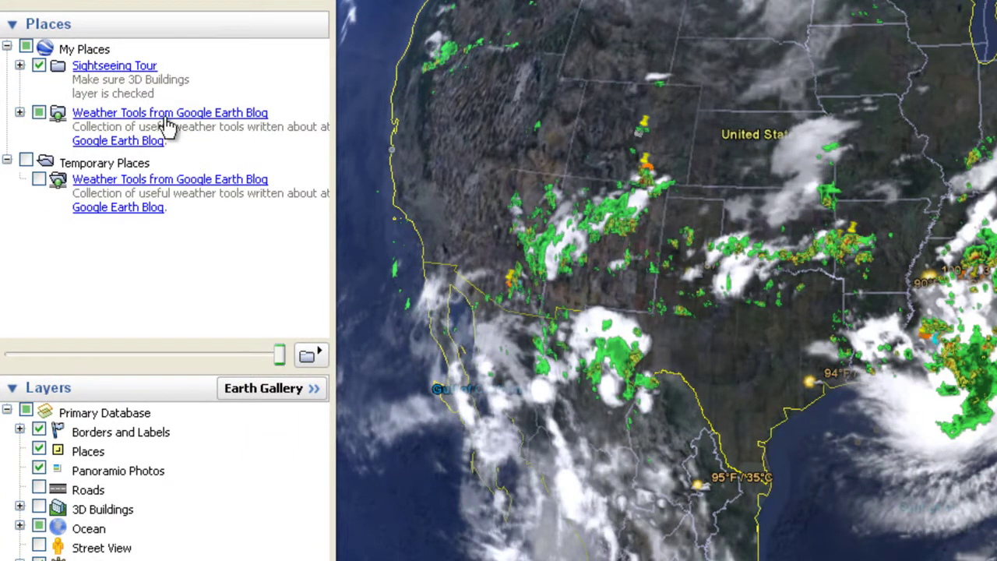
pyautogui.click(7, 161)
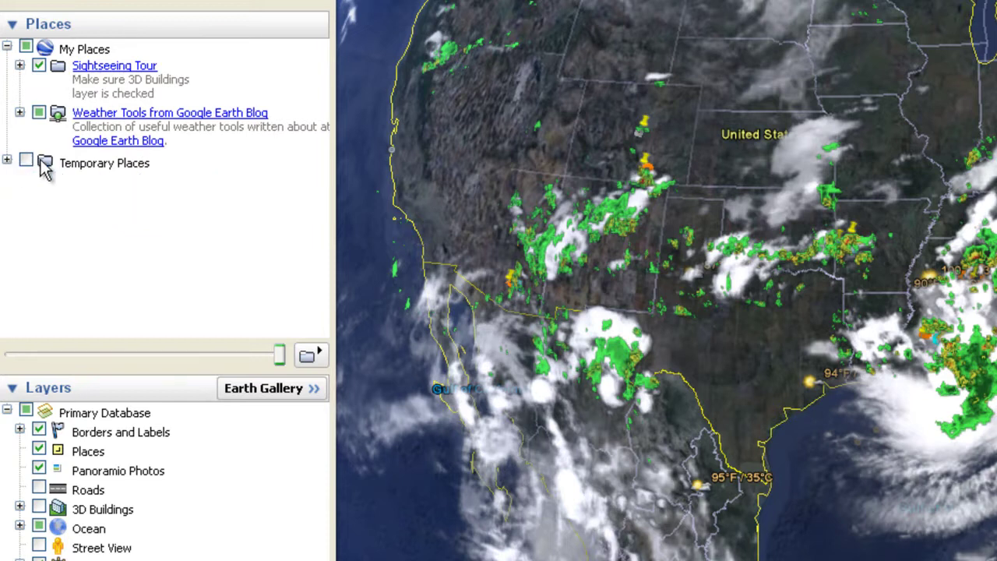
pyautogui.click(20, 113)
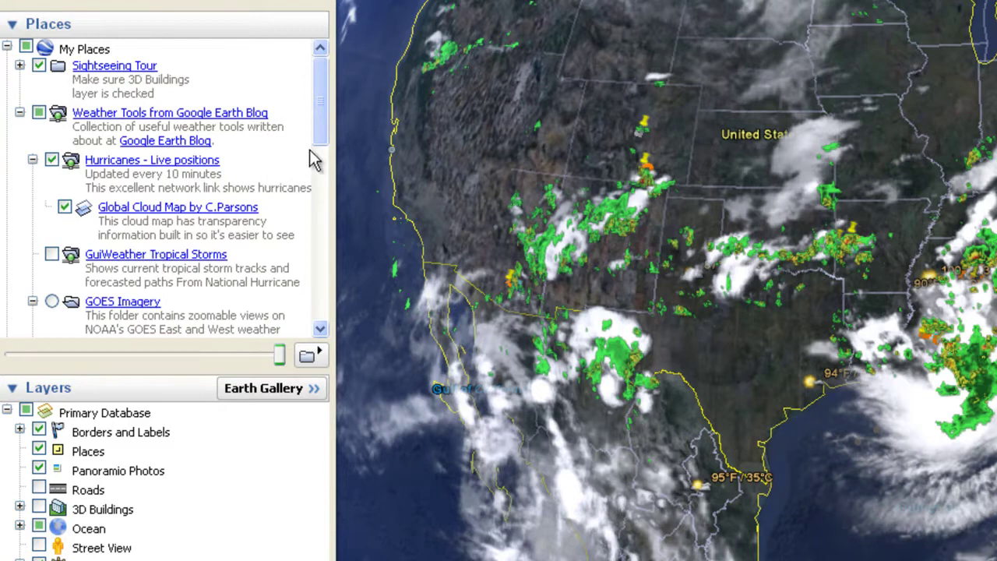
# - Examine the Weather Tools entries down to NOAA Severe Weather and the matching radar overlays on the globe over the United States
pyautogui.scroll(-3, 809, 361)
pyautogui.moveTo(836, 374); pyautogui.dragTo(583, 233)
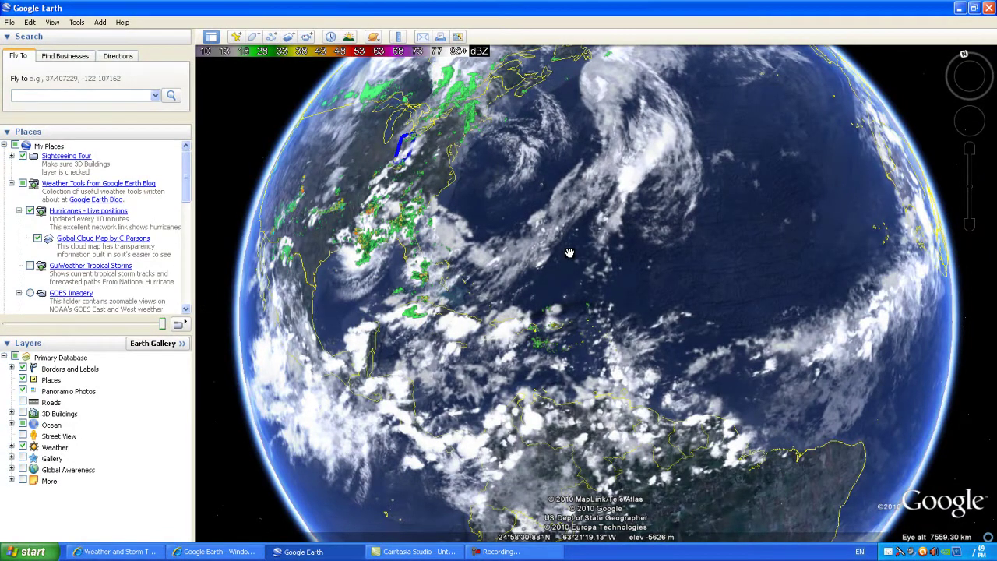
pyautogui.moveTo(186, 184); pyautogui.dragTo(187, 227)
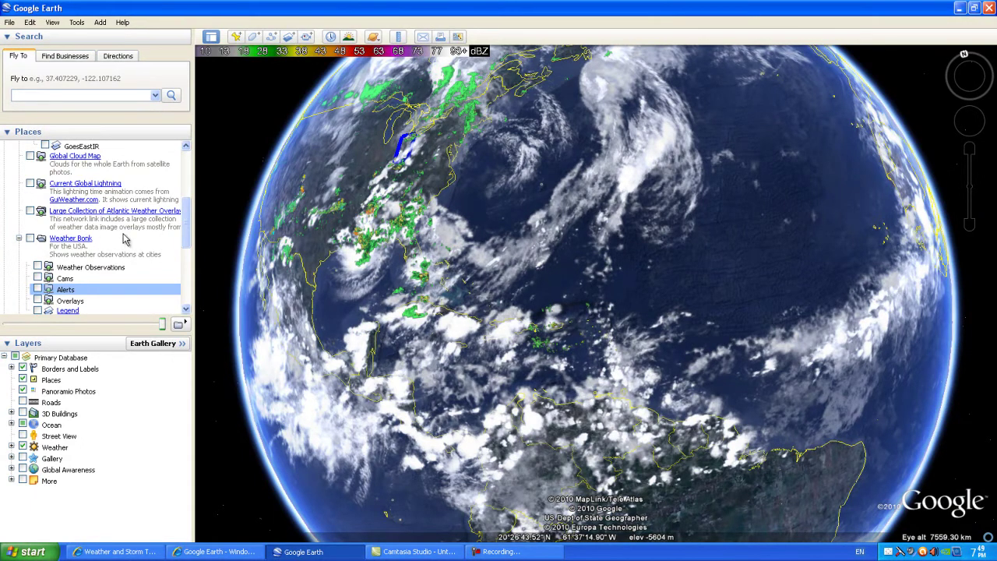
pyautogui.moveTo(186, 237); pyautogui.dragTo(188, 228)
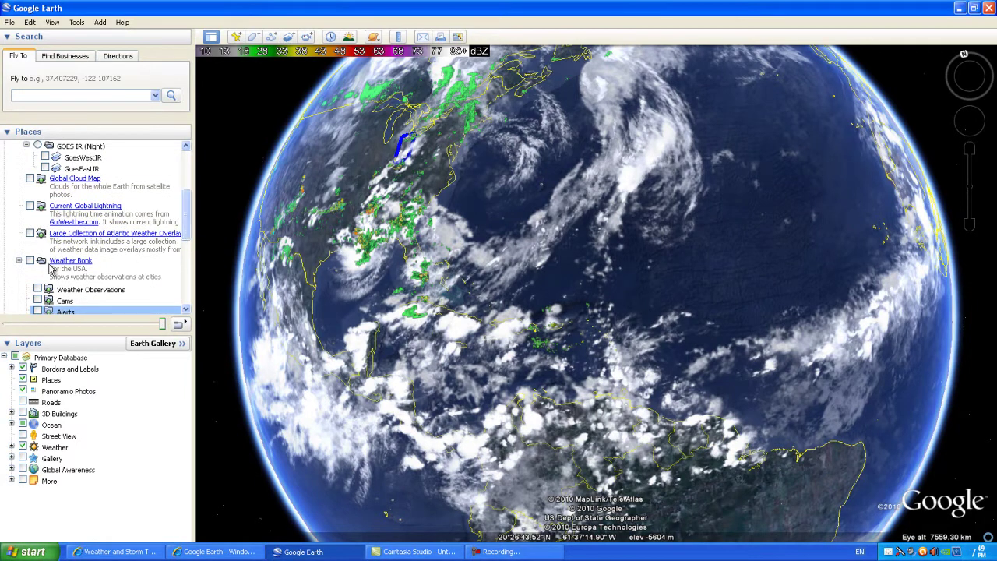
pyautogui.moveTo(186, 212); pyautogui.dragTo(186, 235)
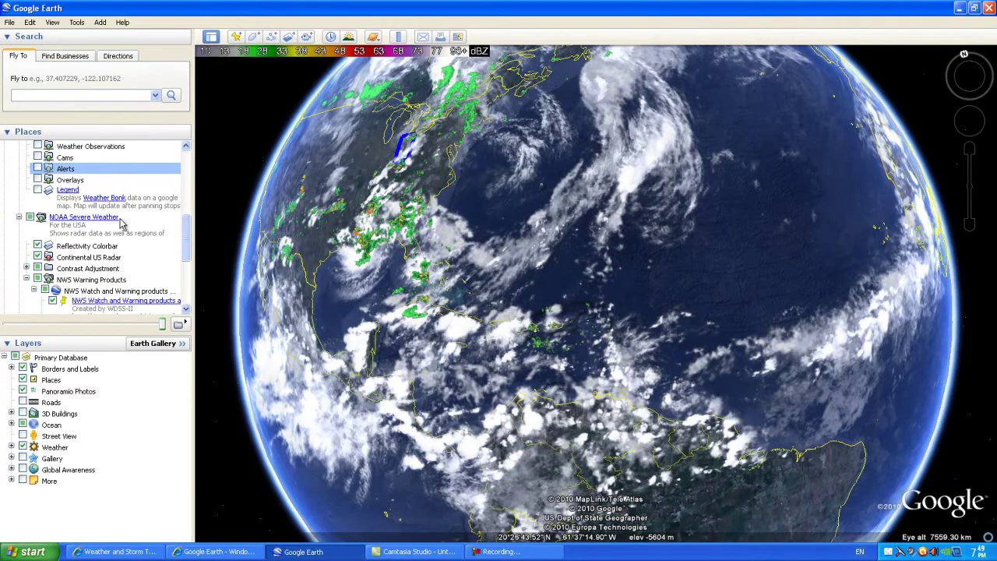
pyautogui.moveTo(347, 205); pyautogui.dragTo(456, 263)
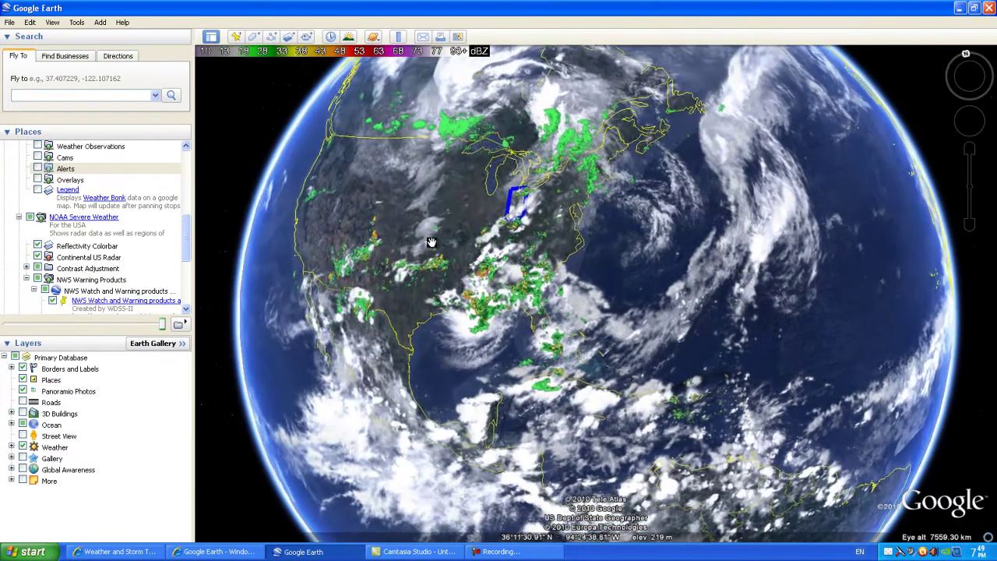
pyautogui.scroll(2, 397, 243)
pyautogui.scroll(3, 401, 243)
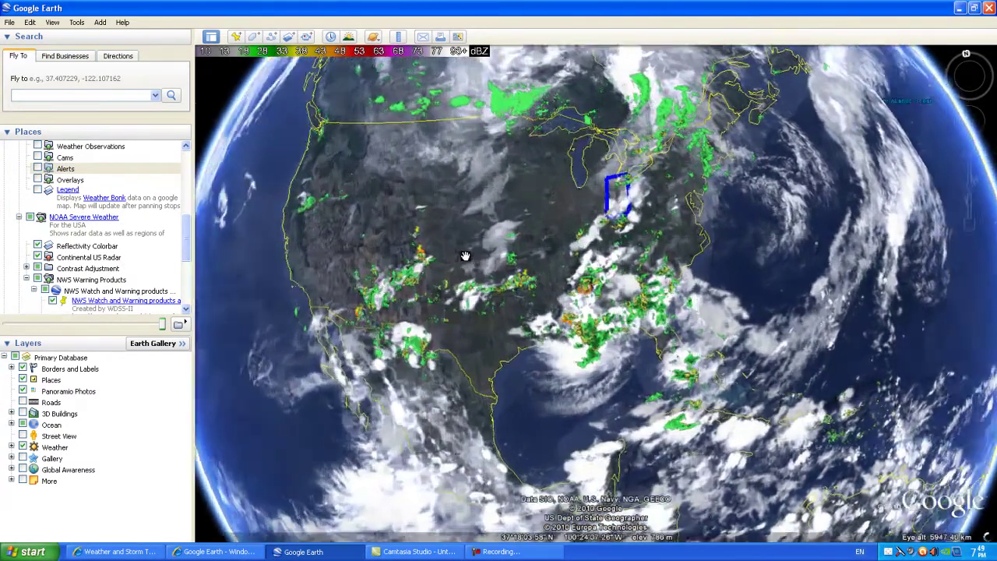
# - Read the statement of the SvrTstormWarning - 16/0115Z placemark in southern Colorado, close it and return to the view of the whole United States
pyautogui.scroll(4, 479, 257)
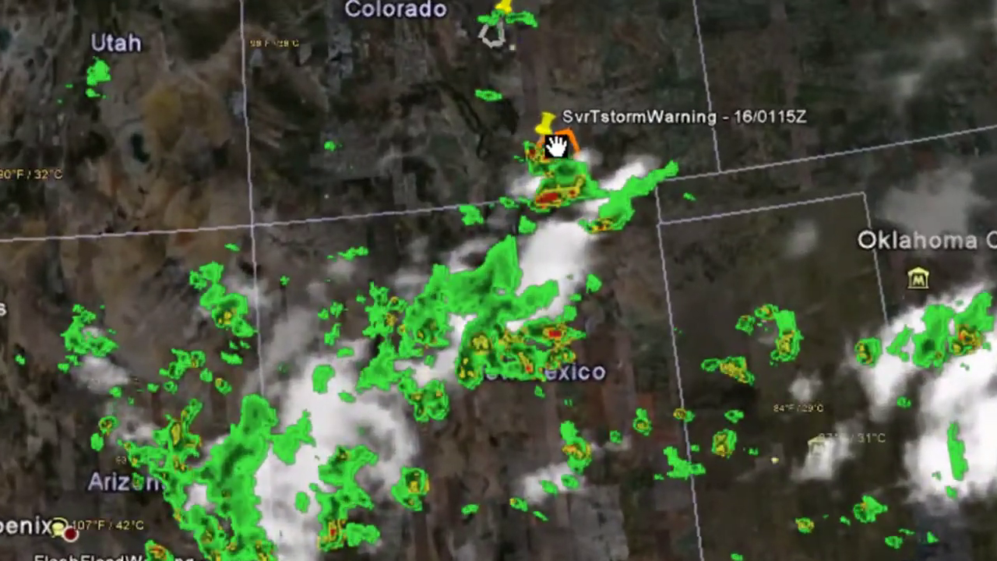
pyautogui.scroll(2, 538, 228)
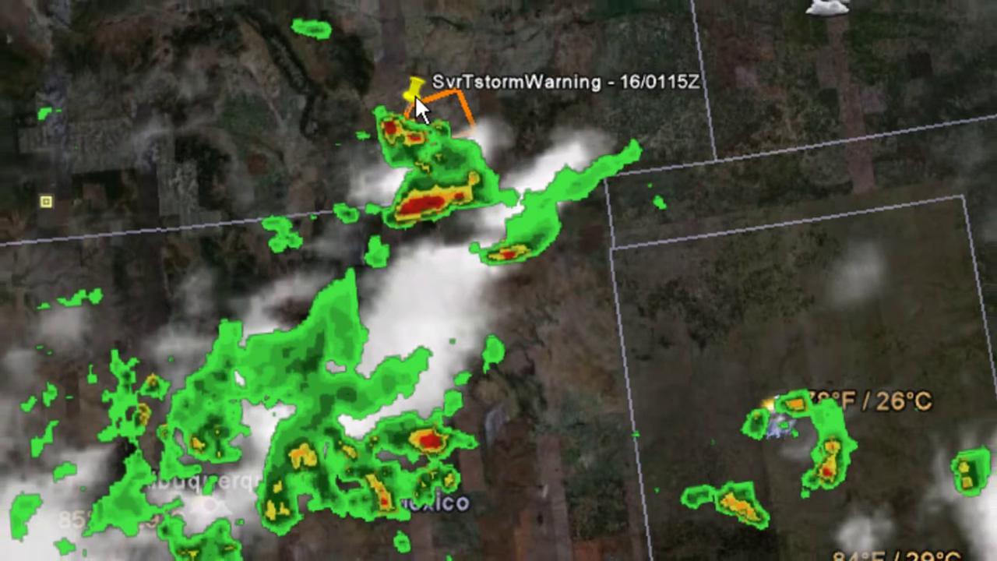
pyautogui.click(413, 89)
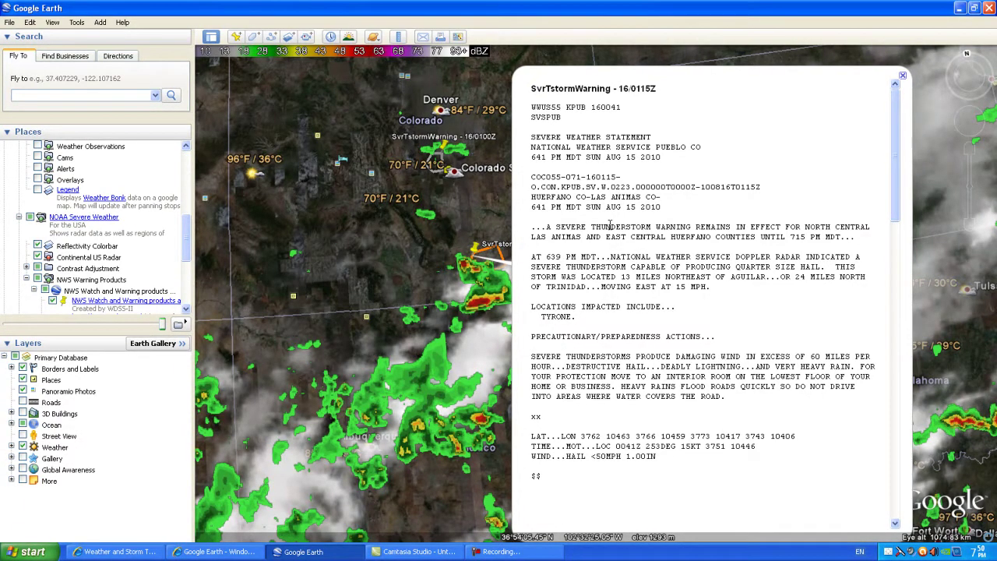
pyautogui.scroll(-10, 609, 225)
pyautogui.click(902, 75)
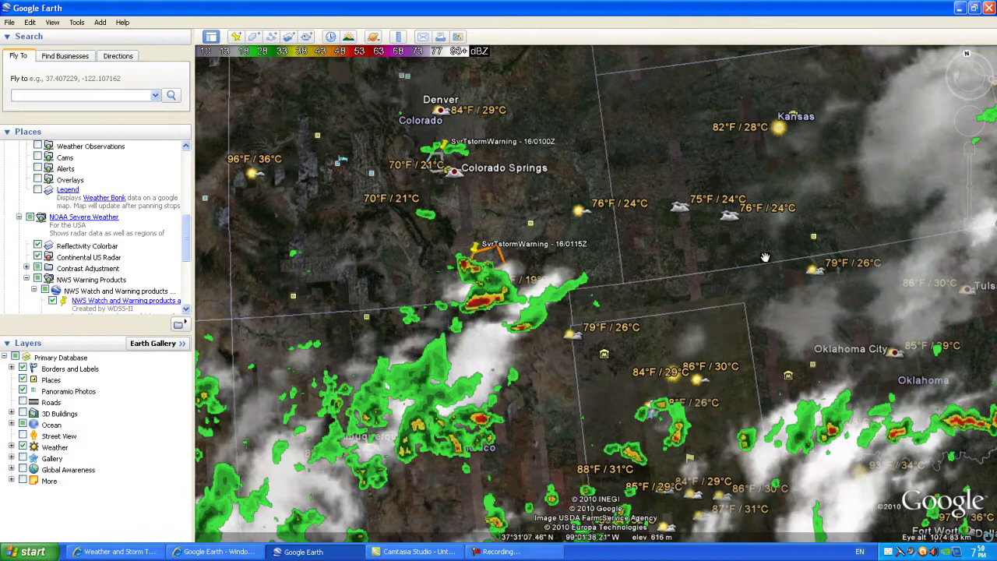
pyautogui.scroll(-5, 768, 251)
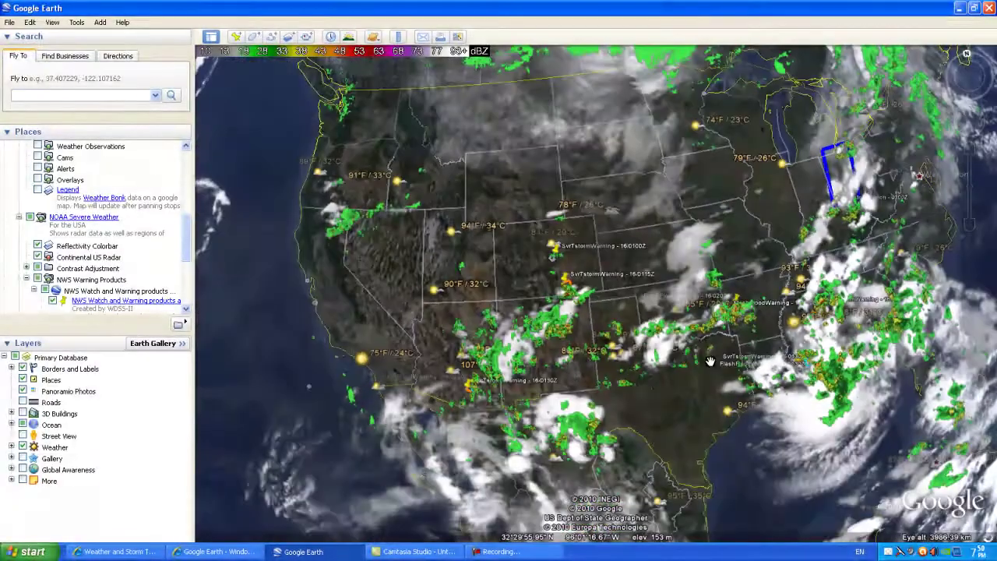
pyautogui.scroll(-2, 710, 360)
pyautogui.moveTo(709, 361); pyautogui.dragTo(494, 305)
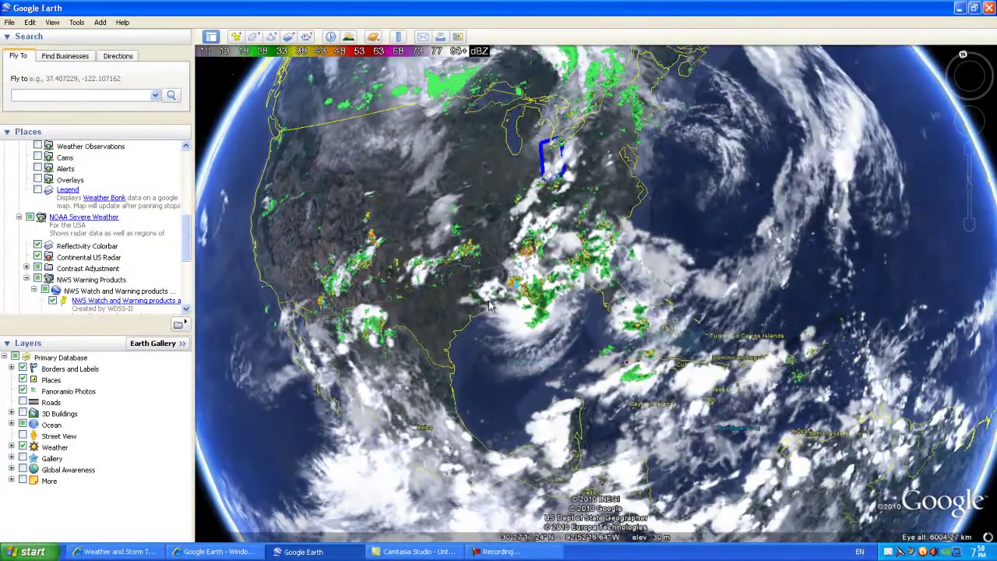
# - View the Google Earth 5 download page in Internet Explorer, return to Google Earth and centre the globe nearer the Gulf of Mexico
pyautogui.hotkey('alt', 'Tab')
pyautogui.moveTo(4, 31); pyautogui.dragTo(367, 70)
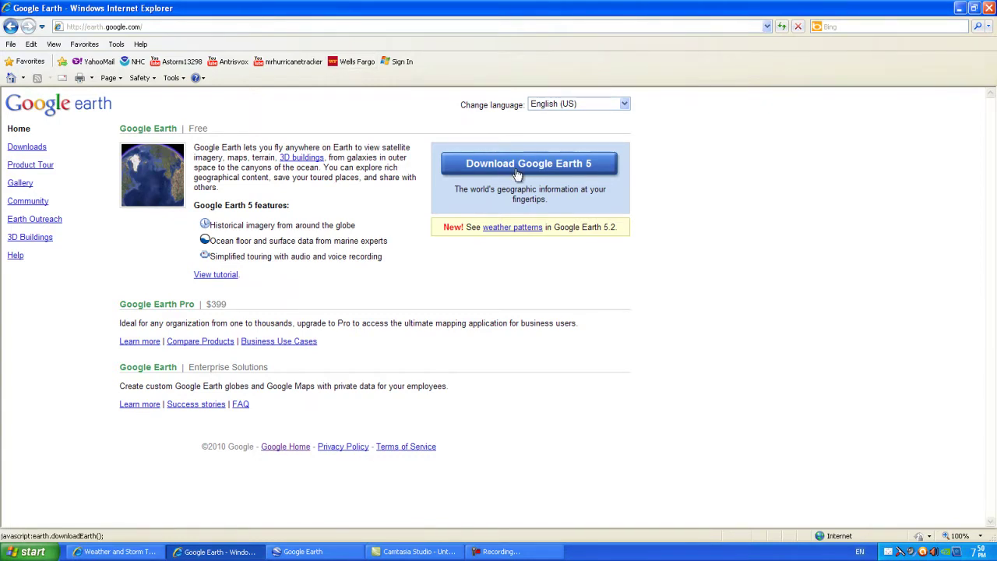
pyautogui.doubleClick(494, 7)
pyautogui.moveTo(489, 66); pyautogui.dragTo(0, 67)
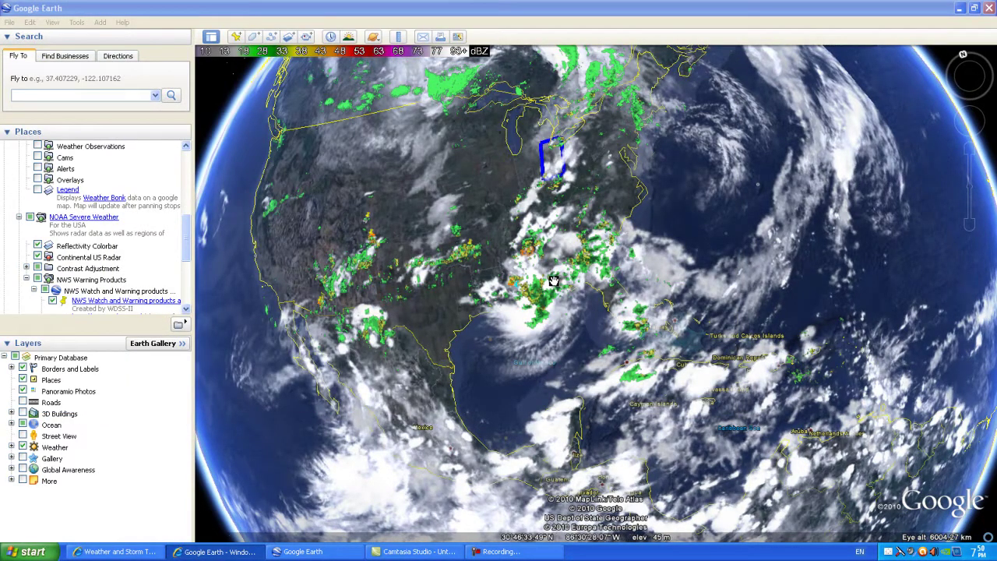
pyautogui.moveTo(517, 292); pyautogui.dragTo(452, 238)
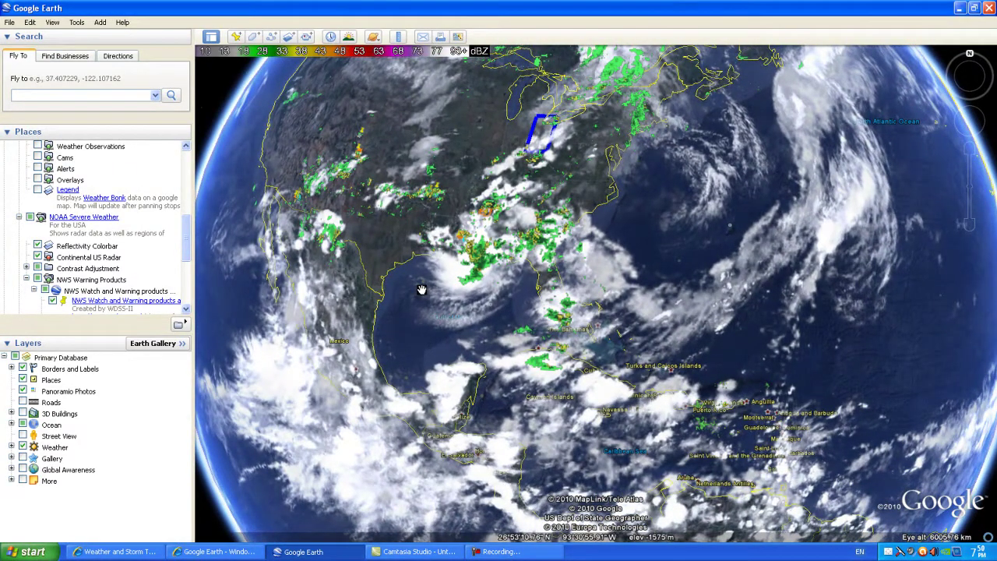